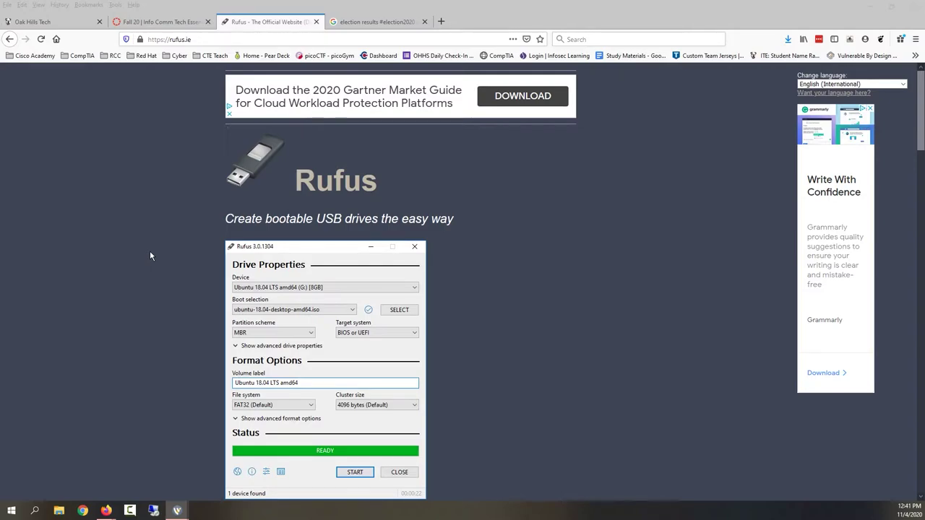
# Step: Open File Explorer and browse to Storage (S:) > Images > OS ISOs
pyautogui.click(58, 510)
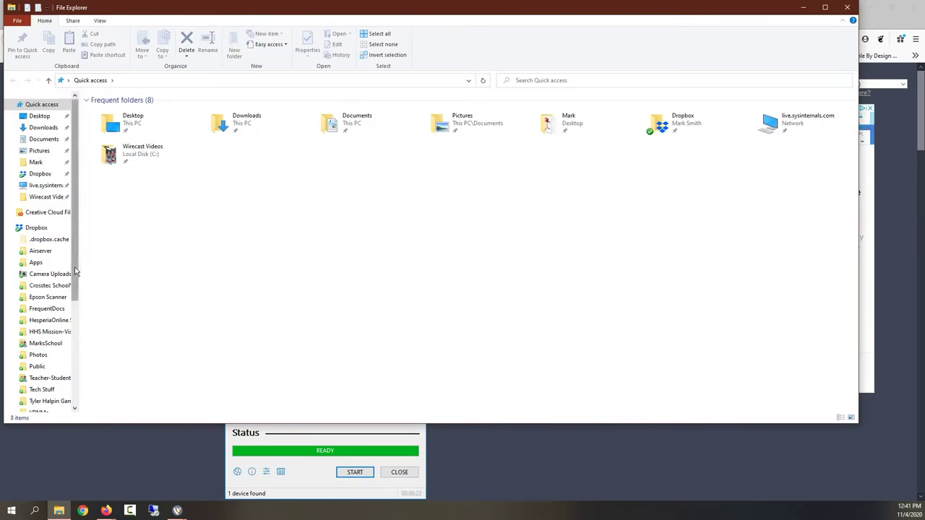
pyautogui.moveTo(77, 273); pyautogui.dragTo(66, 419)
pyautogui.click(35, 300)
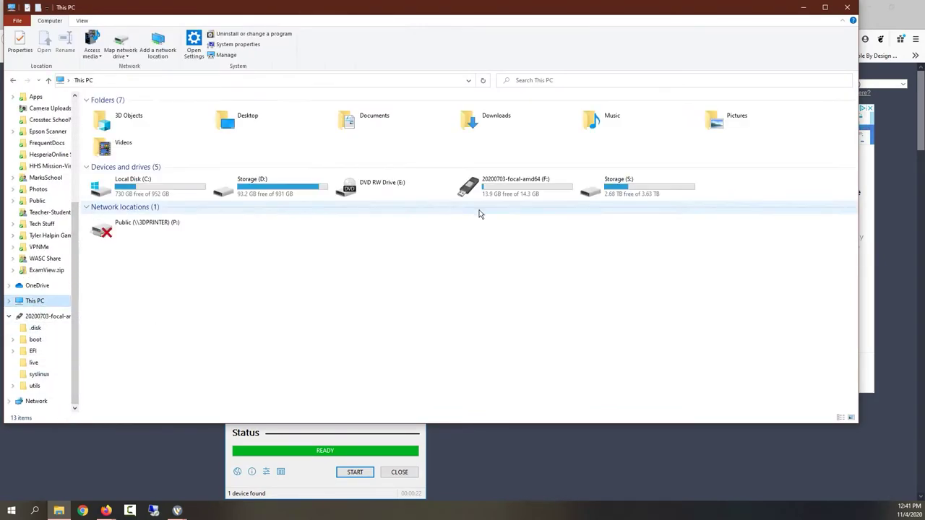
pyautogui.doubleClick(628, 186)
pyautogui.doubleClick(108, 111)
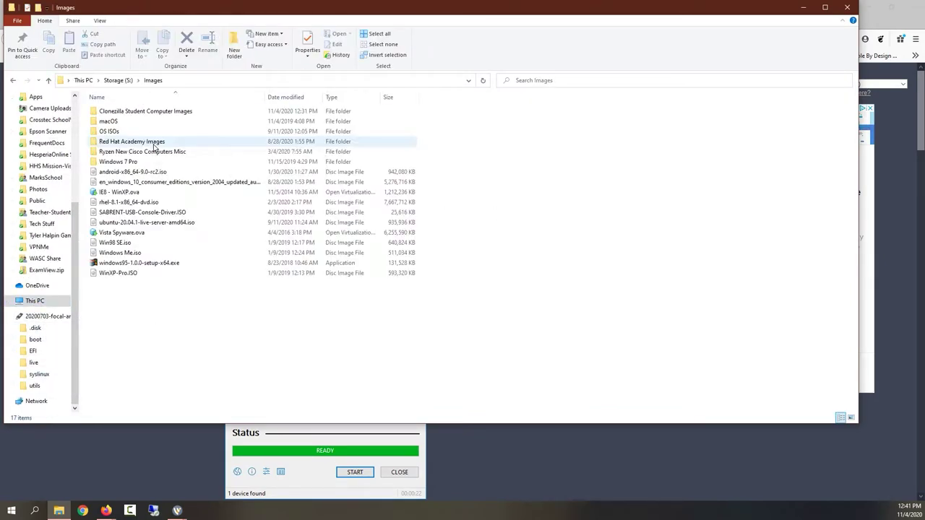
pyautogui.doubleClick(125, 135)
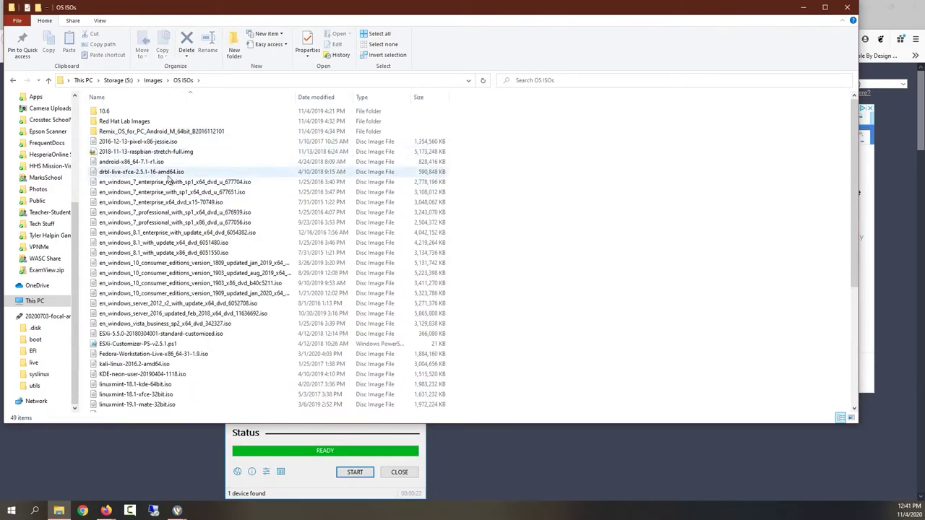
# Step: Look over the Windows 10 ISO options, select the version 1909 image, then close Explorer
pyautogui.click(163, 284)
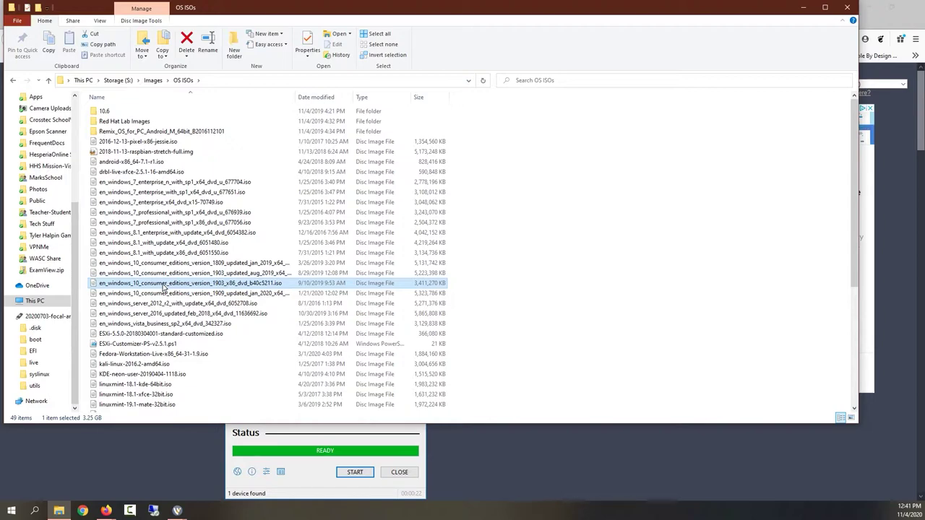
pyautogui.rightClick(163, 288)
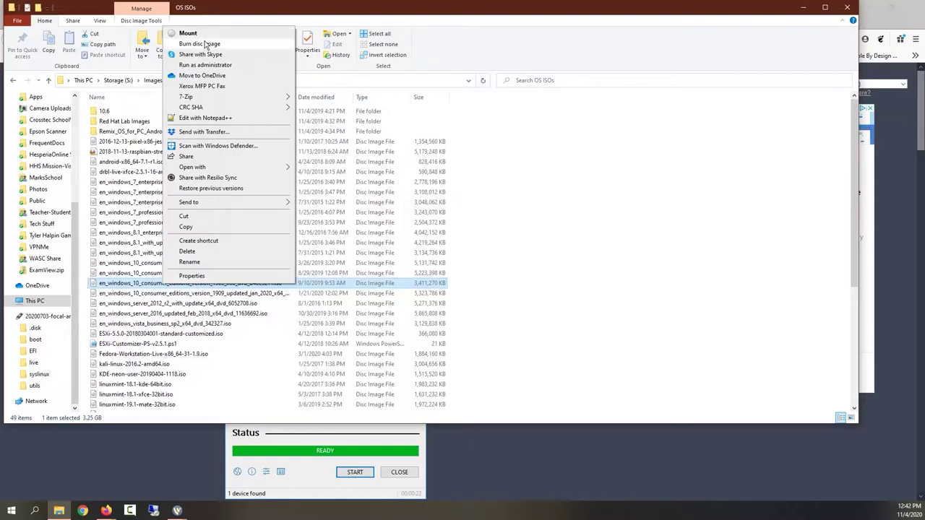
pyautogui.click(548, 211)
pyautogui.click(261, 294)
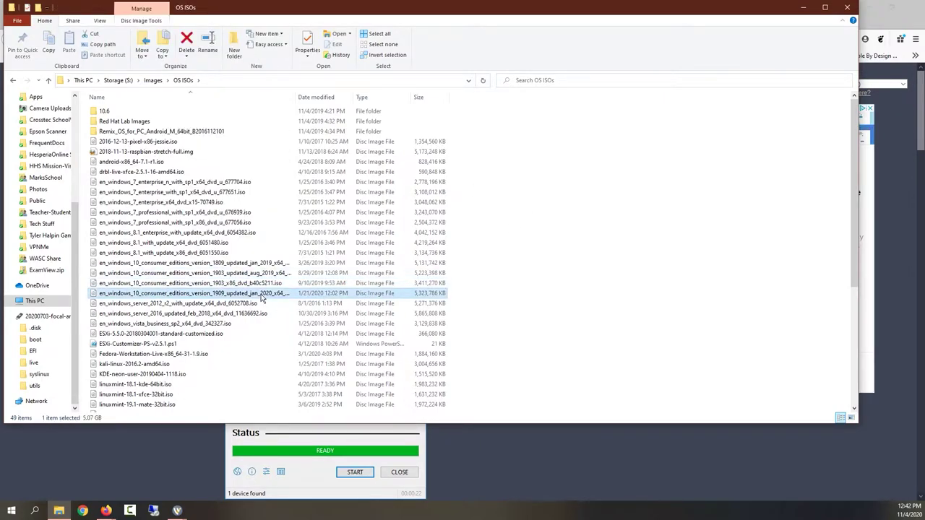
pyautogui.click(849, 8)
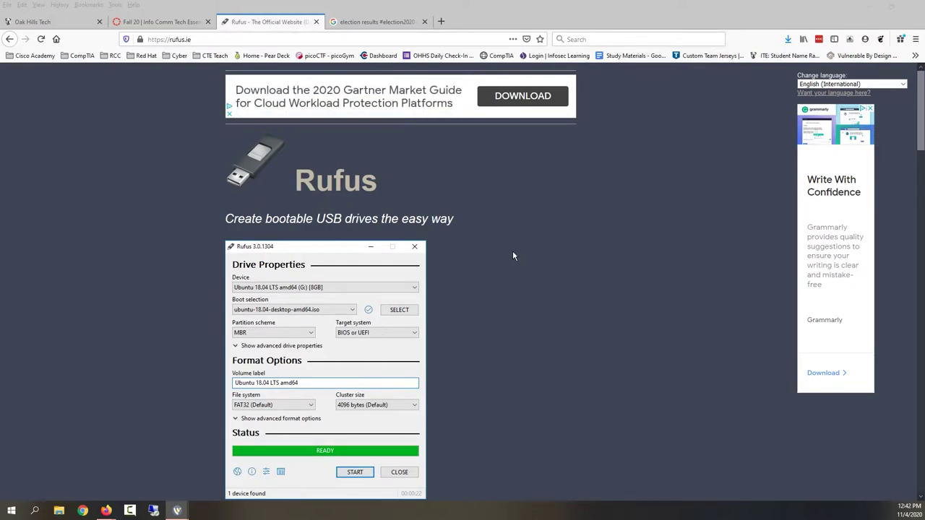
# Step: Highlight the Rufus heading and scroll down the Rufus download page in Firefox
pyautogui.moveTo(293, 182); pyautogui.dragTo(370, 186)
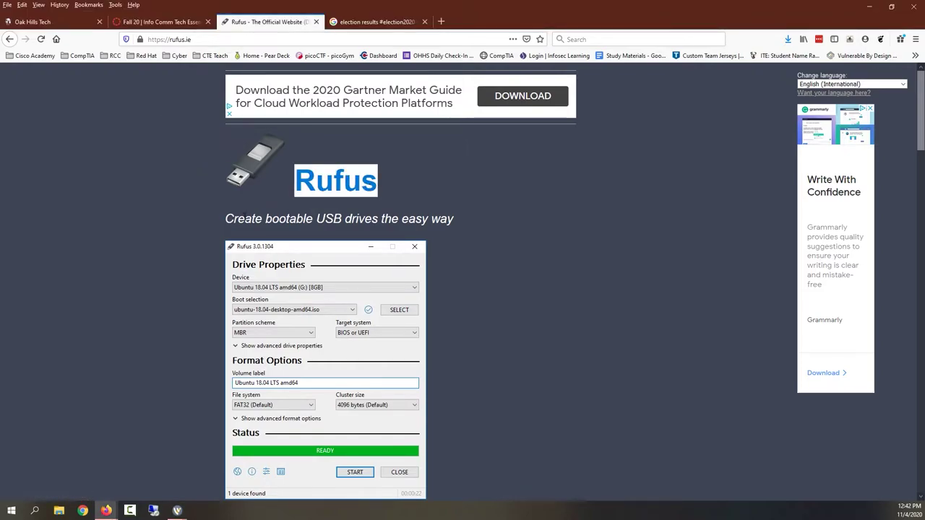
pyautogui.scroll(-3, 472, 298)
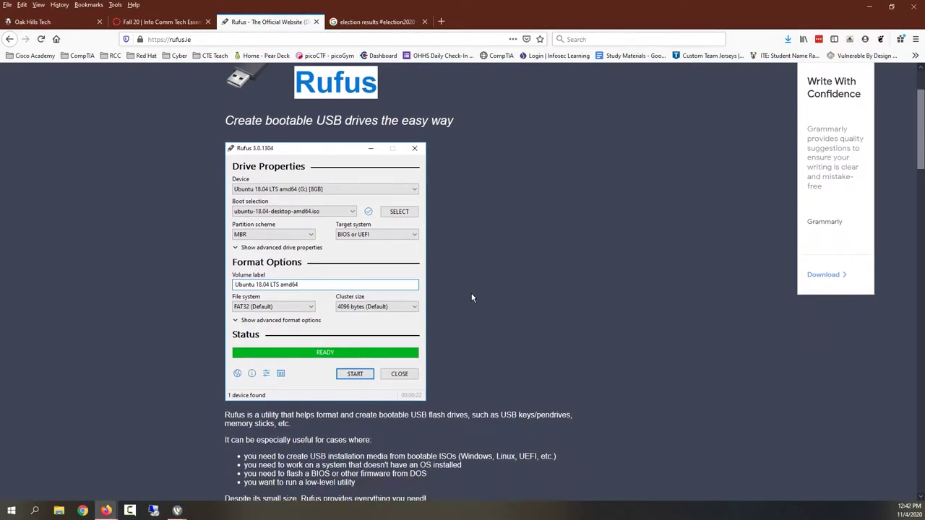
pyautogui.scroll(-10, 471, 297)
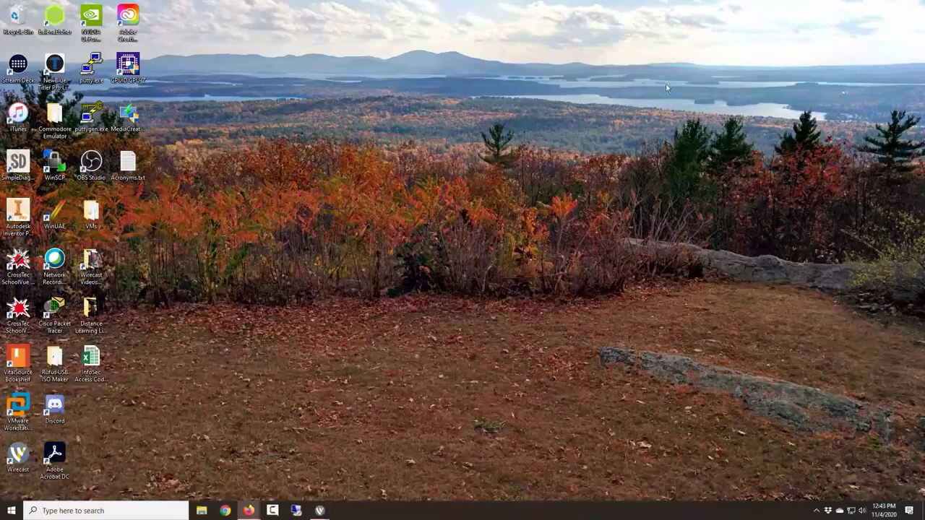
# Step: Launch rufus-3.1.exe via Windows search and view the Boot selection options
pyautogui.click(76, 510)
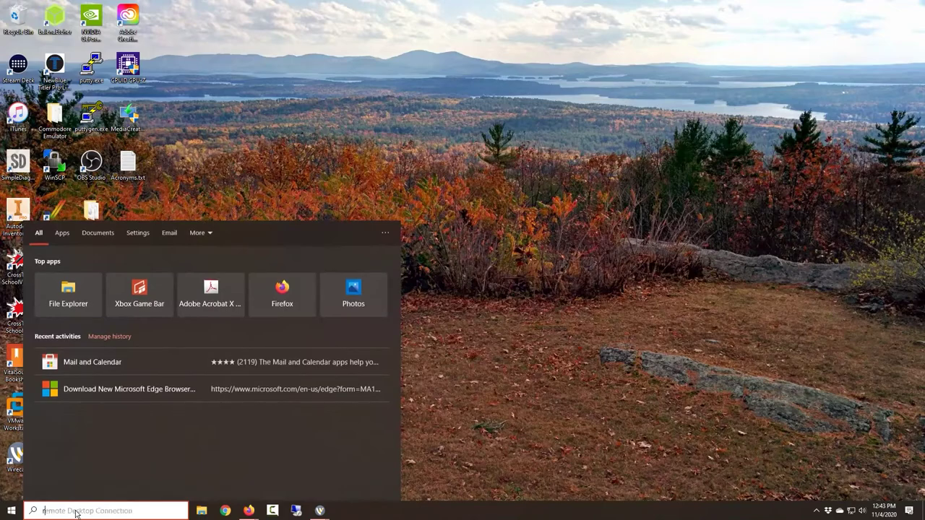
pyautogui.write('rufus')
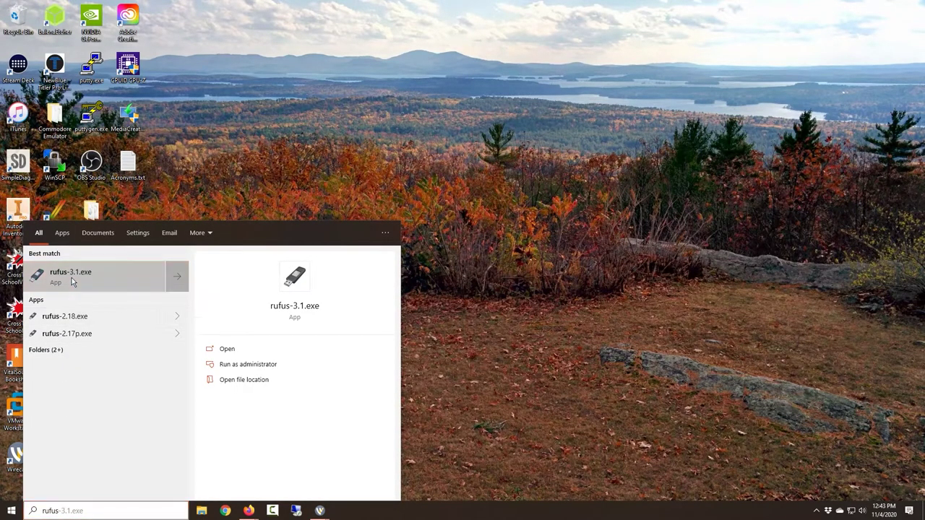
pyautogui.press('Return')
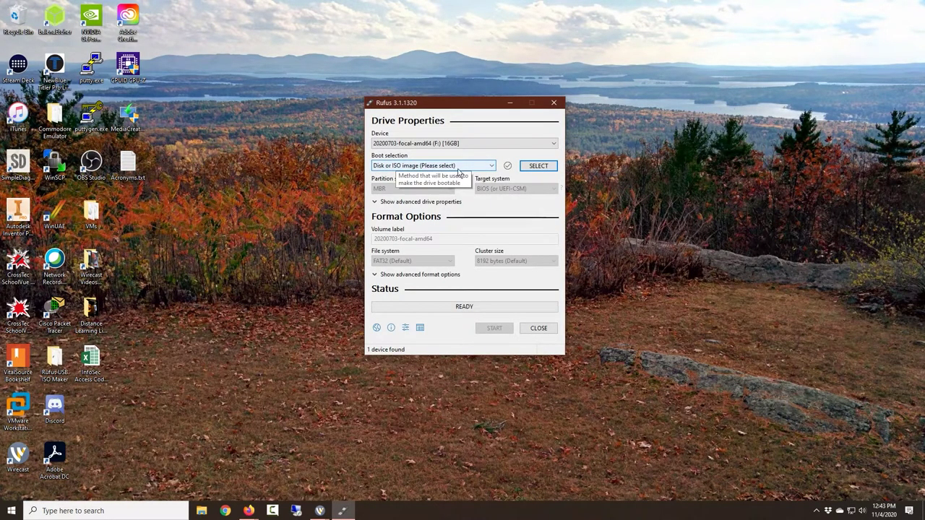
pyautogui.click(493, 166)
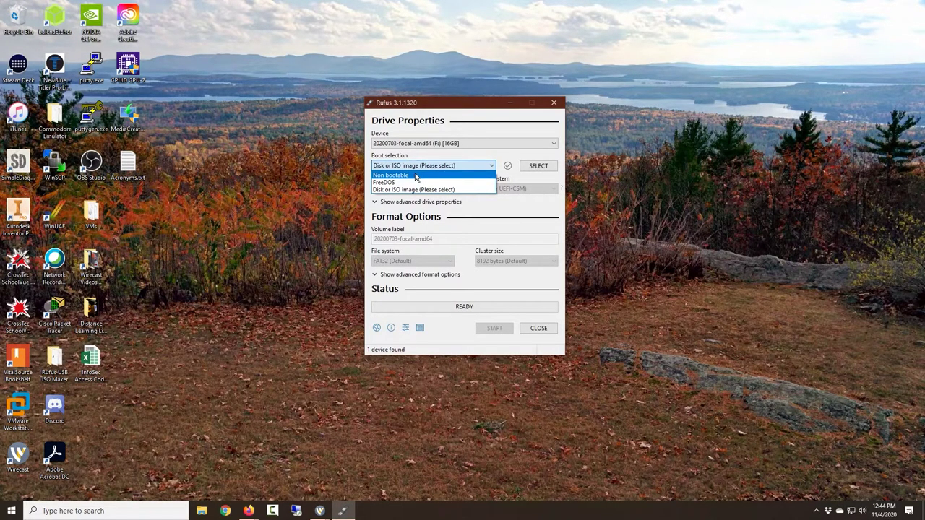
# Step: Load clonezilla-live-20200703-focal-amd64.iso as the boot image and view the partition scheme choices
pyautogui.click(444, 162)
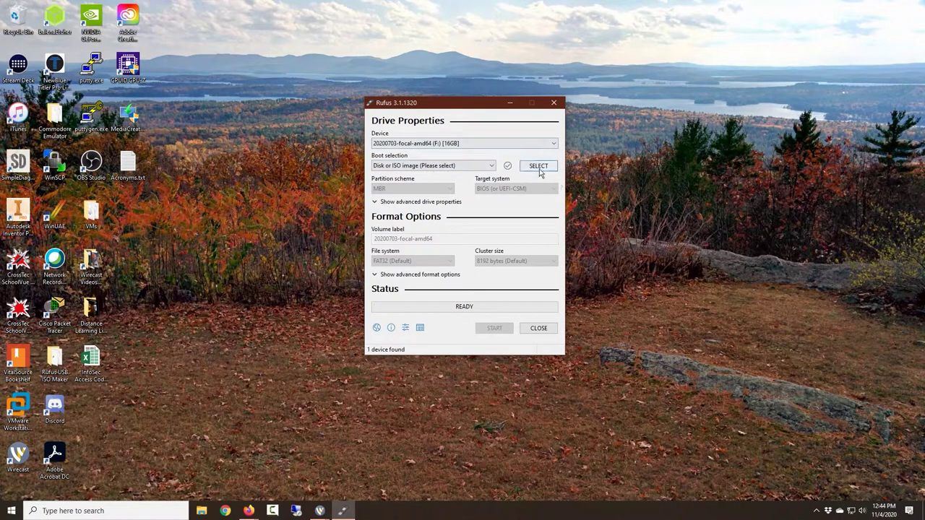
pyautogui.click(538, 170)
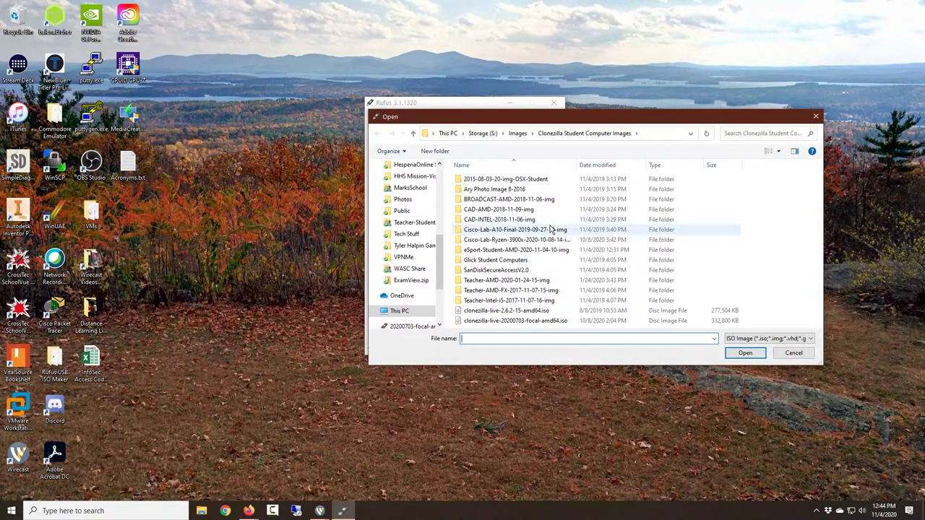
pyautogui.click(527, 320)
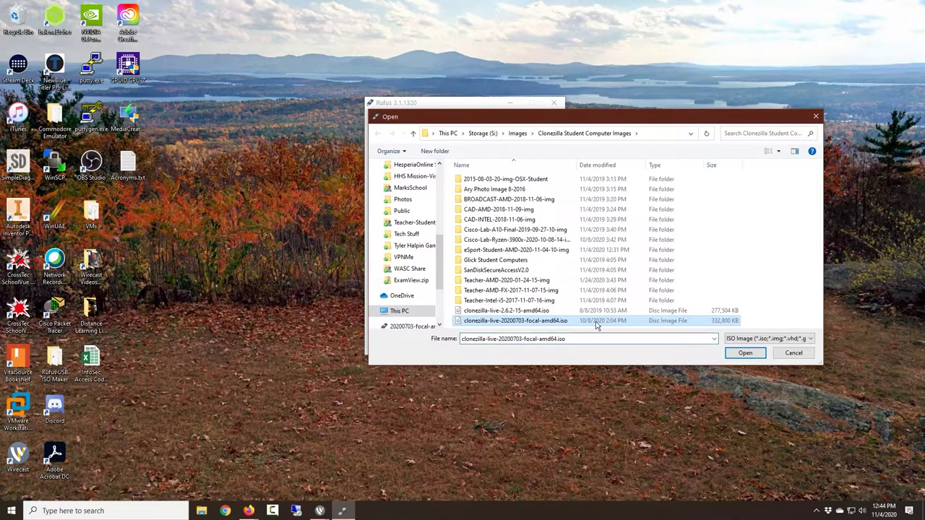
pyautogui.click(745, 353)
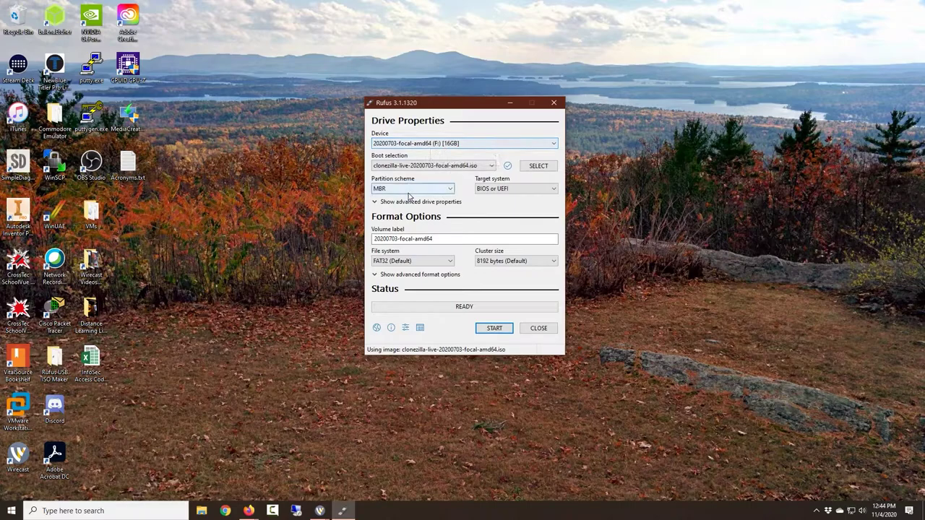
pyautogui.click(452, 190)
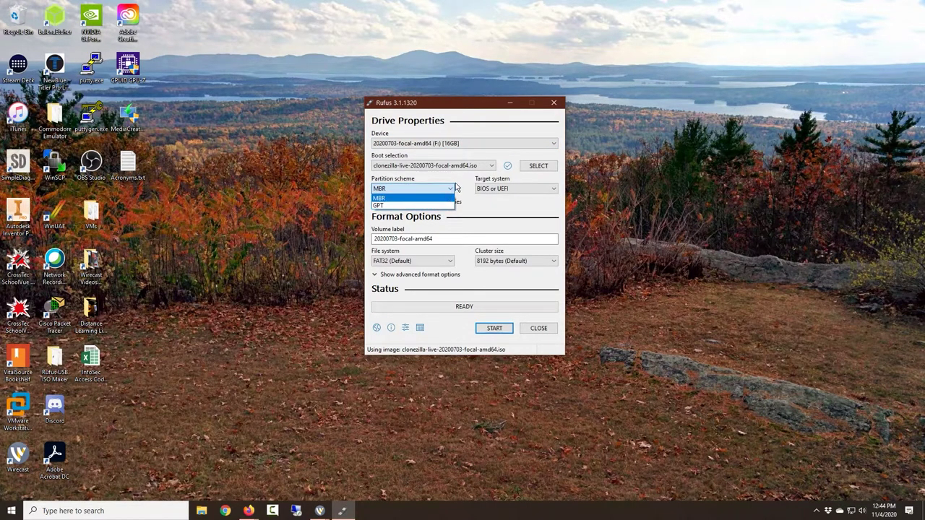
pyautogui.click(458, 186)
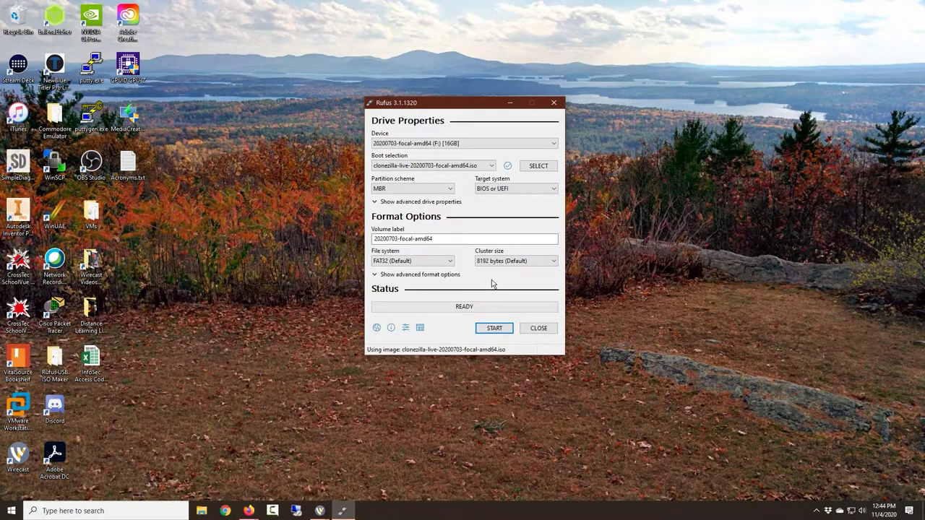
# Step: Start the write in ISO Image mode and confirm erasing the 16GB drive
pyautogui.click(495, 329)
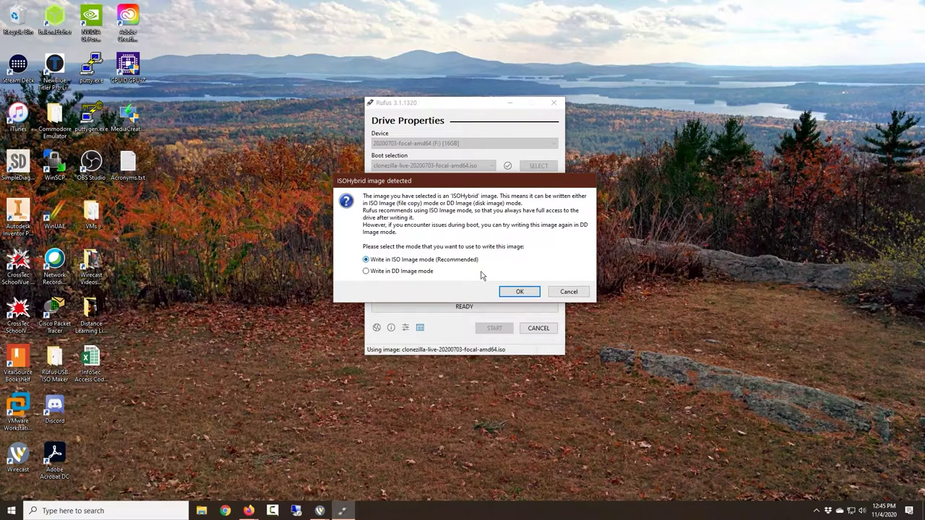
pyautogui.click(515, 292)
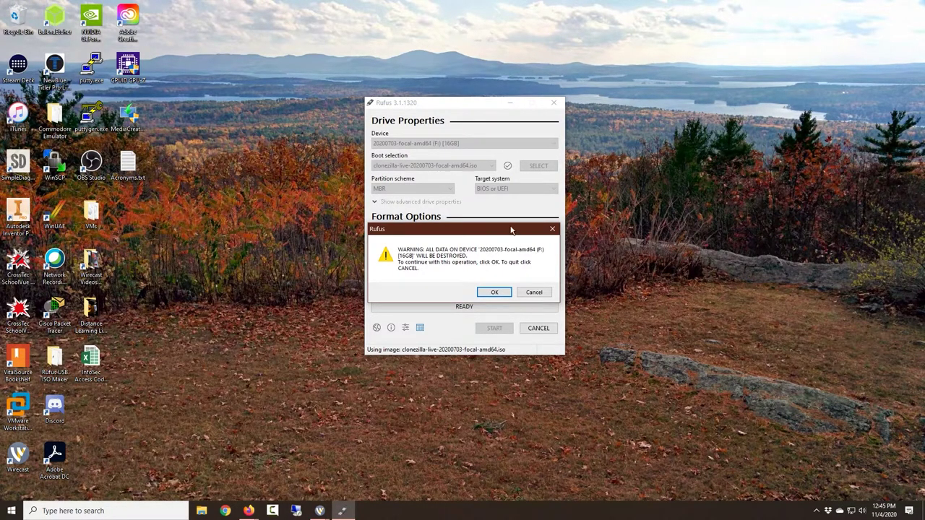
pyautogui.click(494, 292)
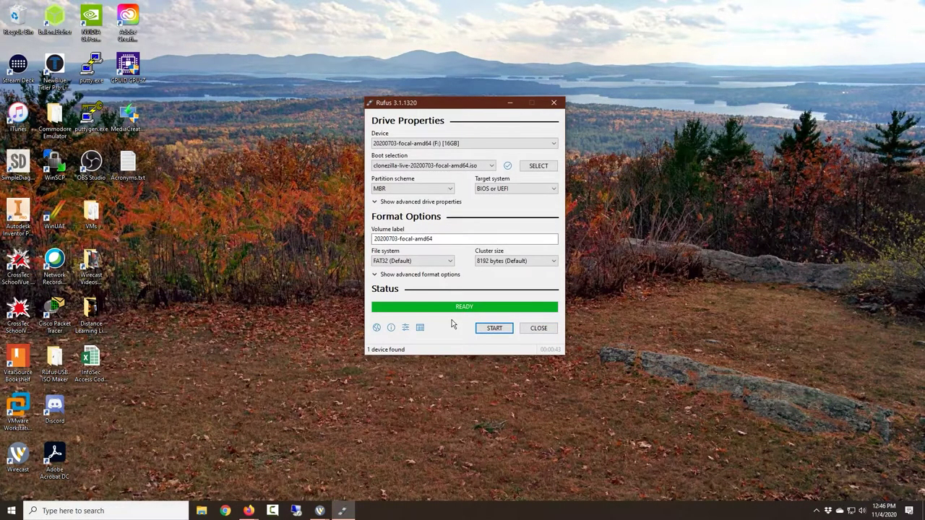
# Step: Close Rufus, then eject USB Drive (F:) from File Explorer's navigation pane
pyautogui.click(547, 328)
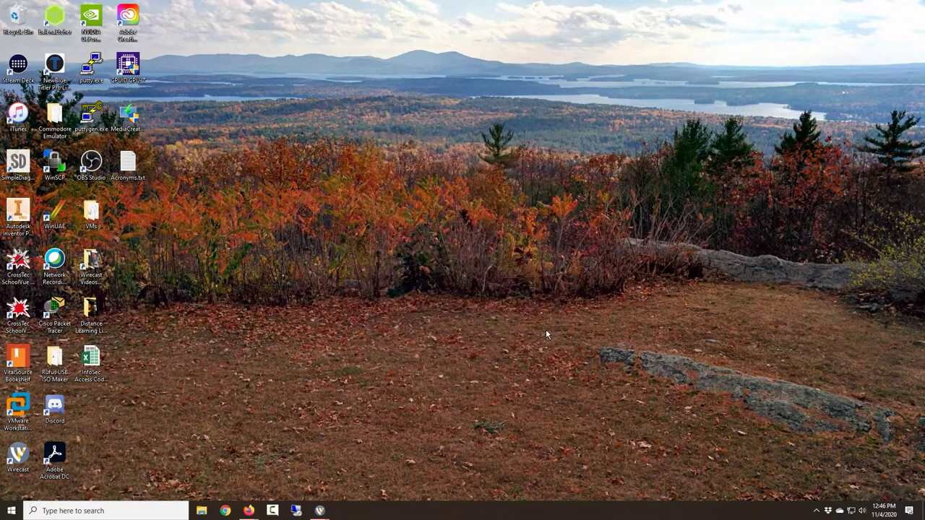
pyautogui.click(202, 509)
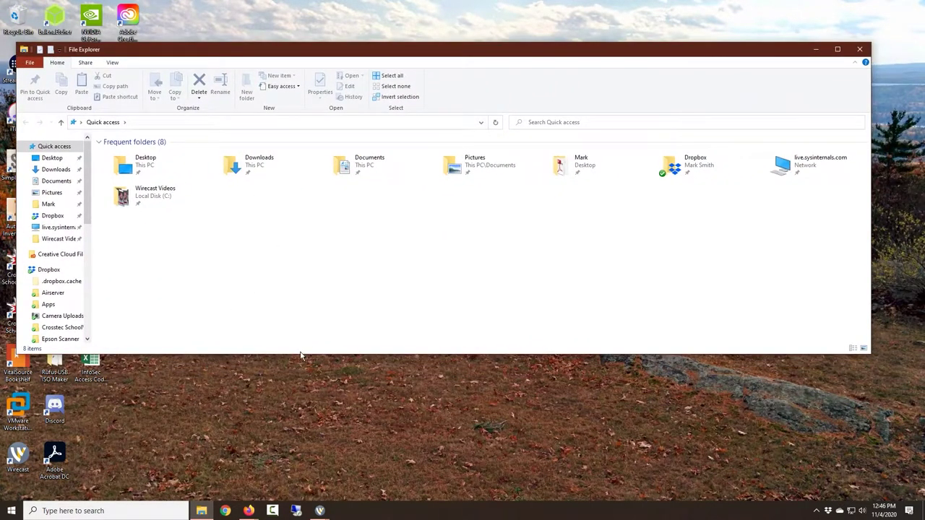
pyautogui.moveTo(299, 356); pyautogui.dragTo(275, 461)
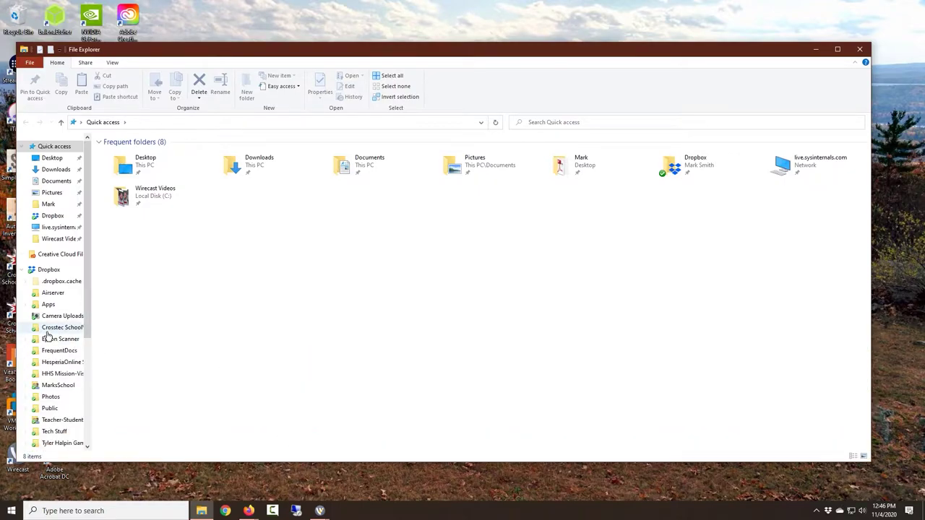
pyautogui.scroll(-3, 48, 333)
pyautogui.scroll(-2, 48, 334)
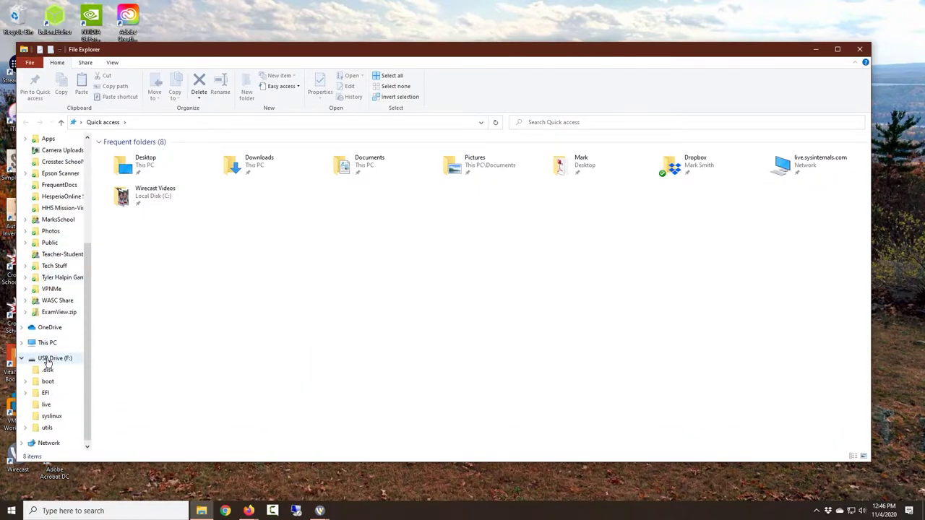
pyautogui.rightClick(47, 361)
pyautogui.click(93, 255)
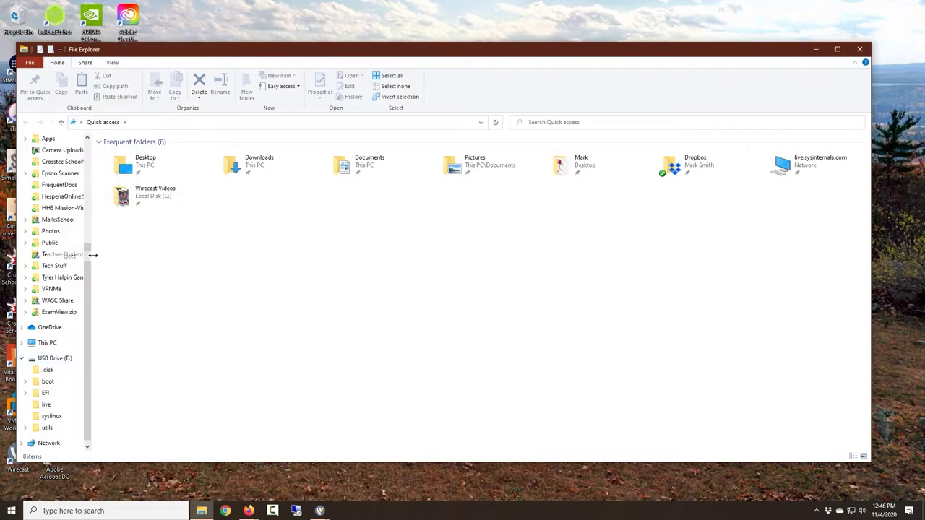